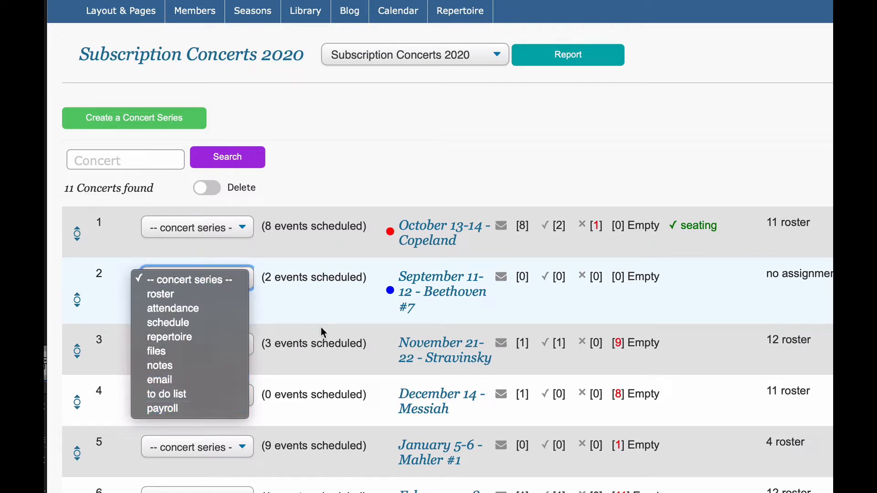
Step: Open the payroll for the October 13-14 - Copeland concert series and list only its Cello players
click(221, 230)
click(220, 231)
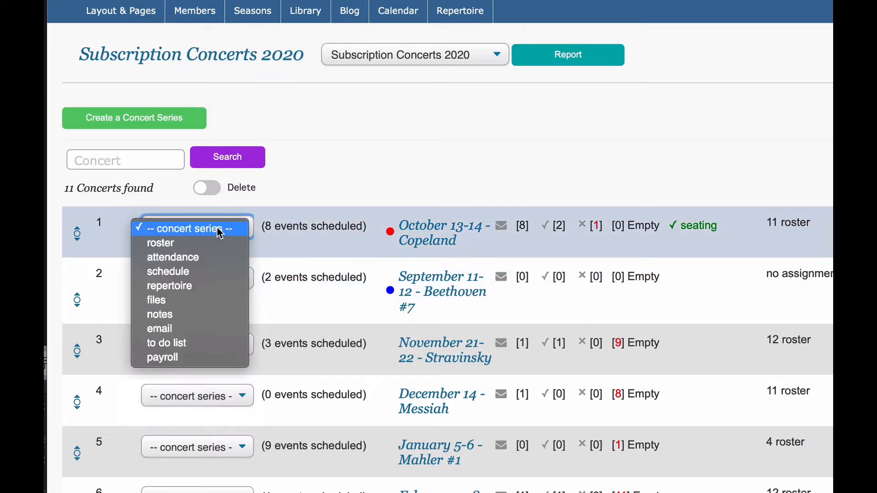
click(168, 358)
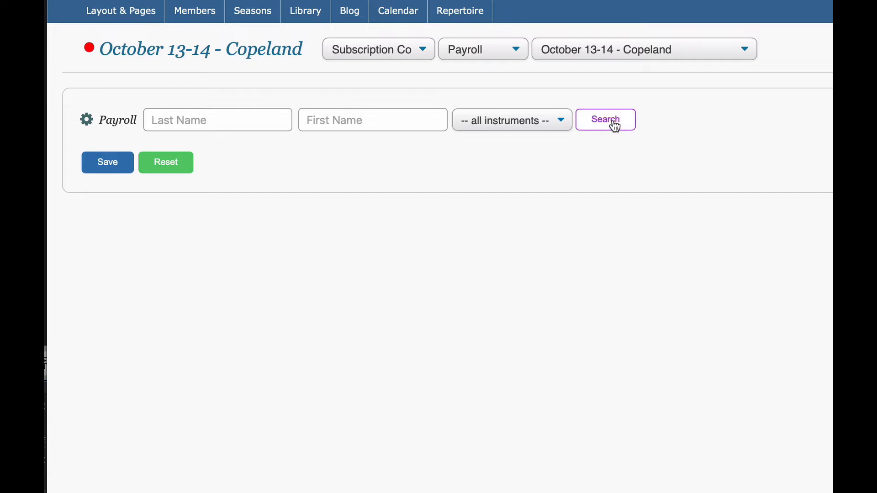
click(537, 121)
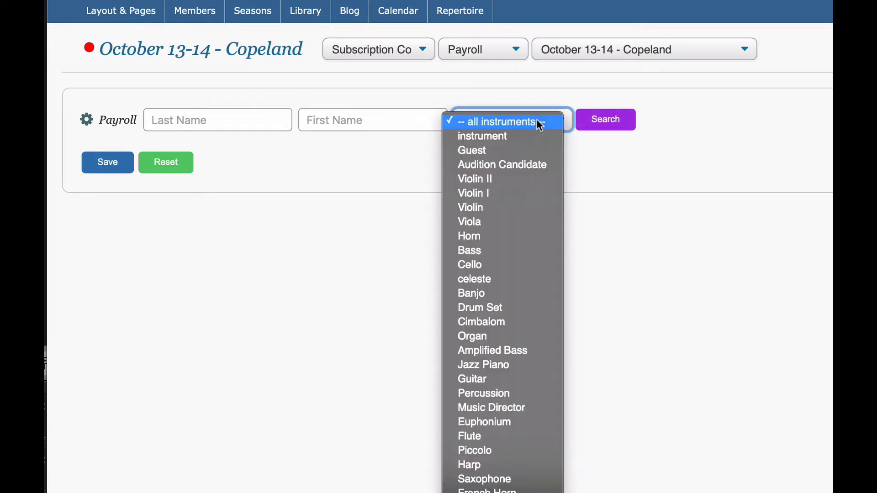
click(664, 264)
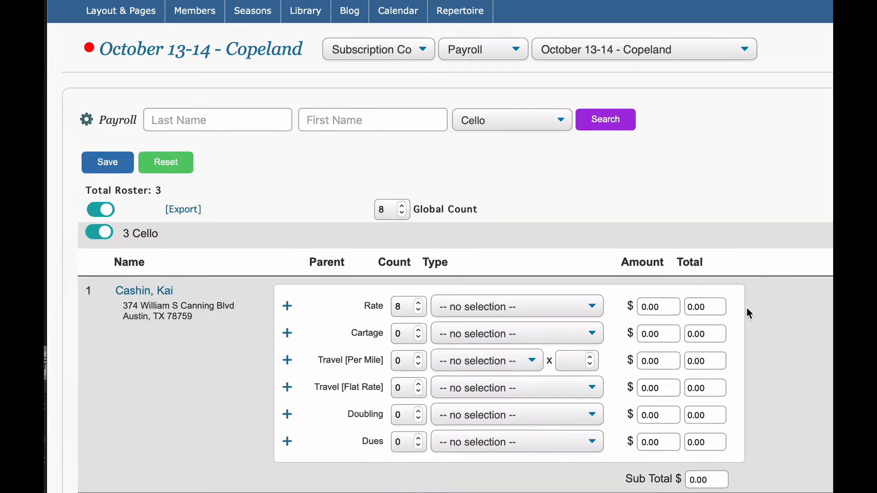
Step: Review the rate, cartage, travel, doubling and dues entries of the cello players on the payroll
scroll(747, 307, down, 9)
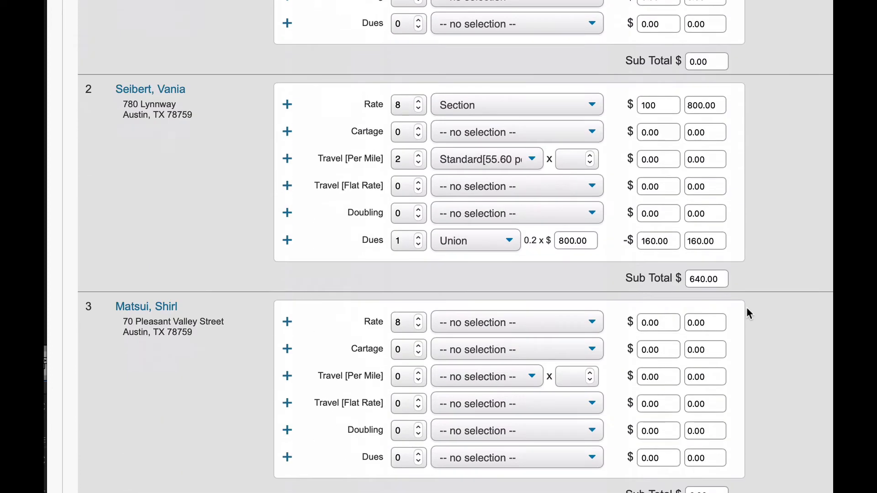
scroll(746, 307, up, 8)
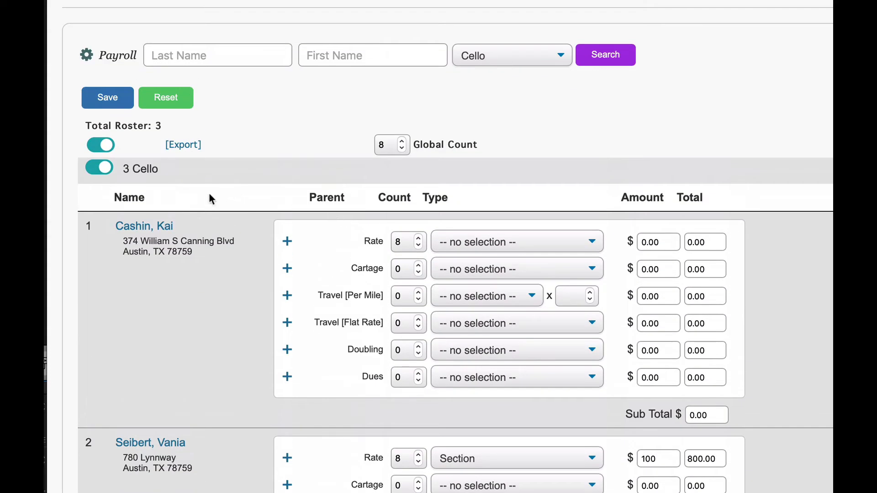
scroll(204, 192, up, 1)
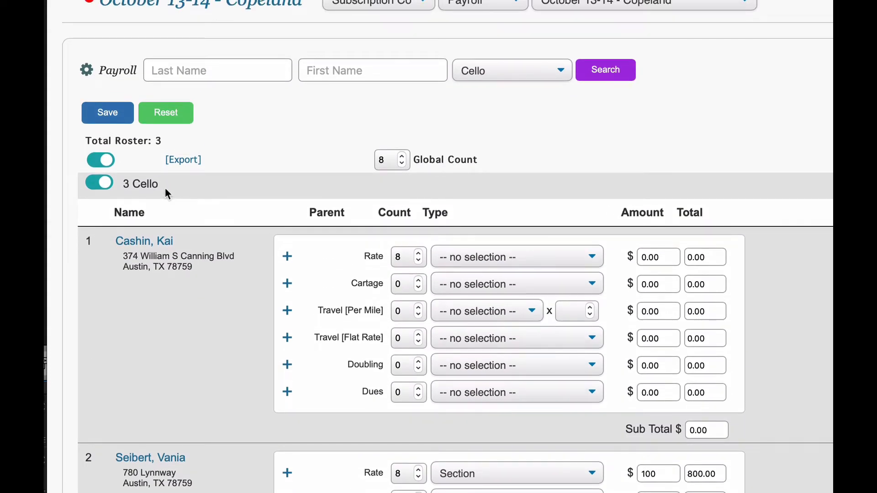
scroll(204, 218, down, 2)
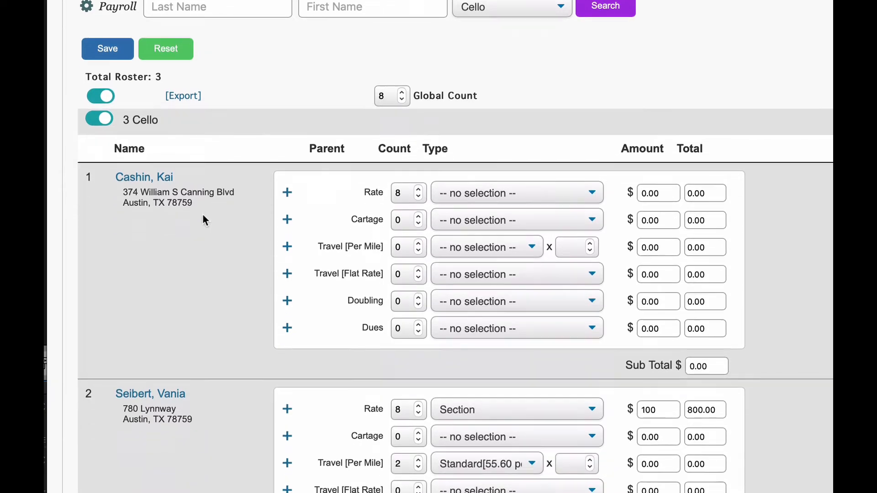
scroll(202, 216, down, 8)
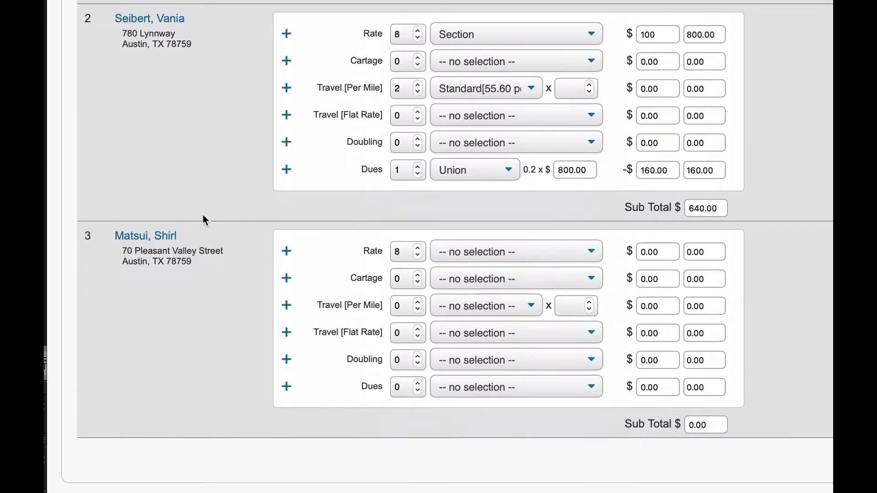
scroll(203, 215, up, 10)
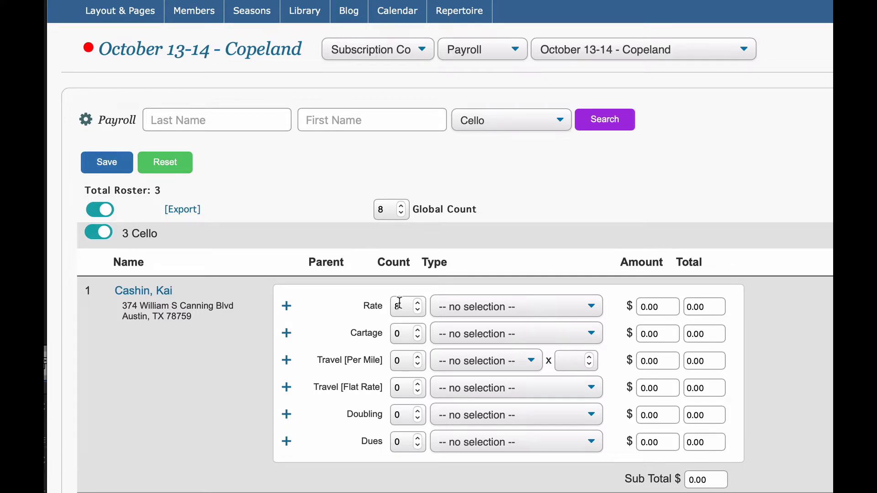
scroll(538, 310, down, 5)
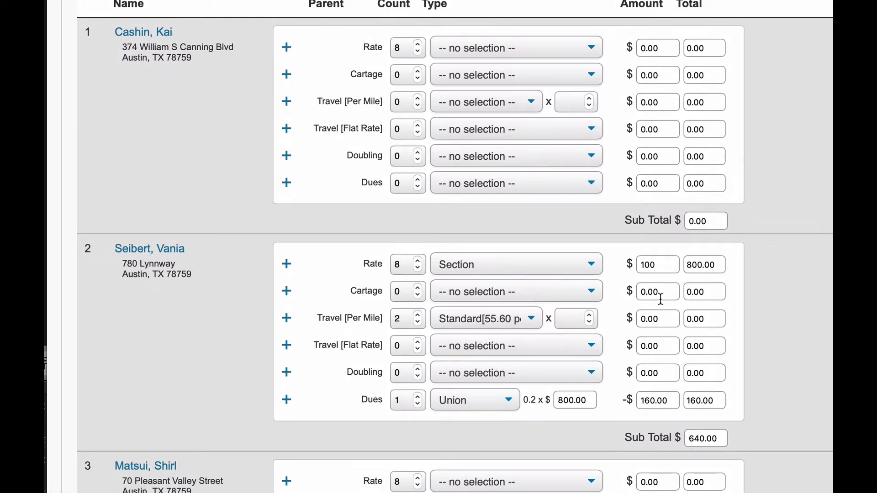
scroll(772, 206, up, 1)
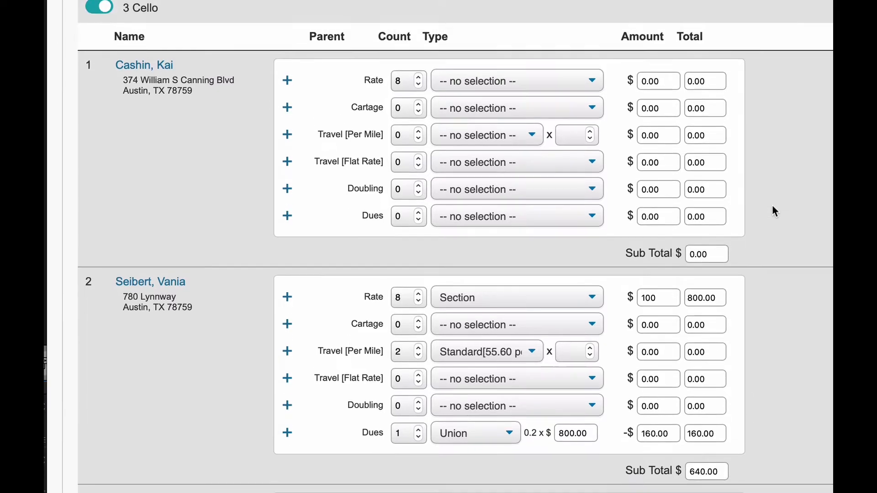
scroll(772, 205, down, 1)
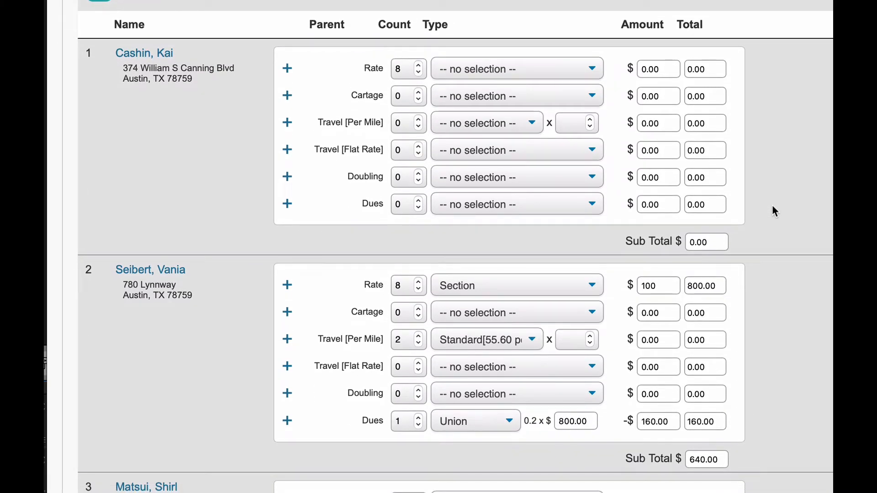
Step: Set the first cellist's rate type to Principal and cartage type to Harp
scroll(788, 120, up, 2)
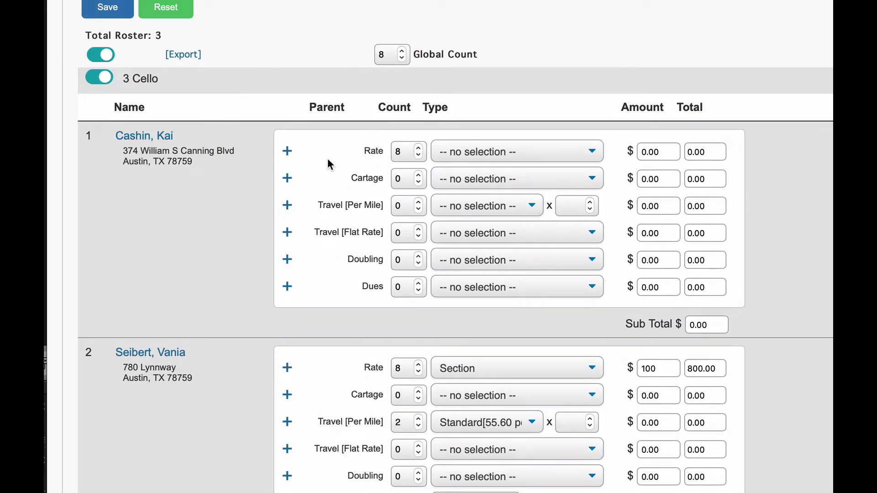
click(460, 152)
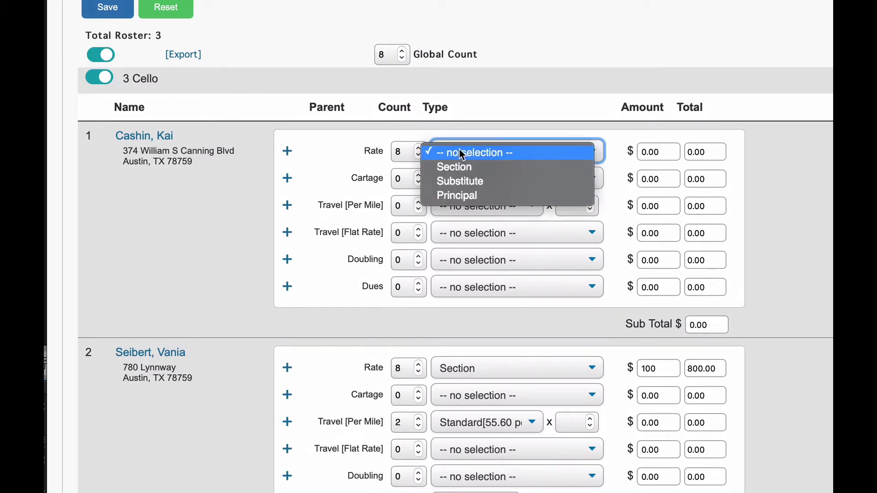
click(464, 197)
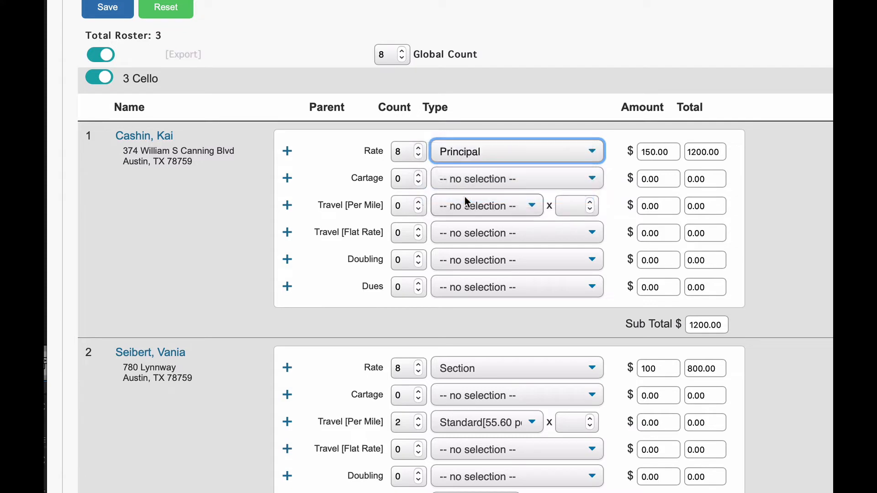
click(670, 152)
drag(670, 152, 640, 151)
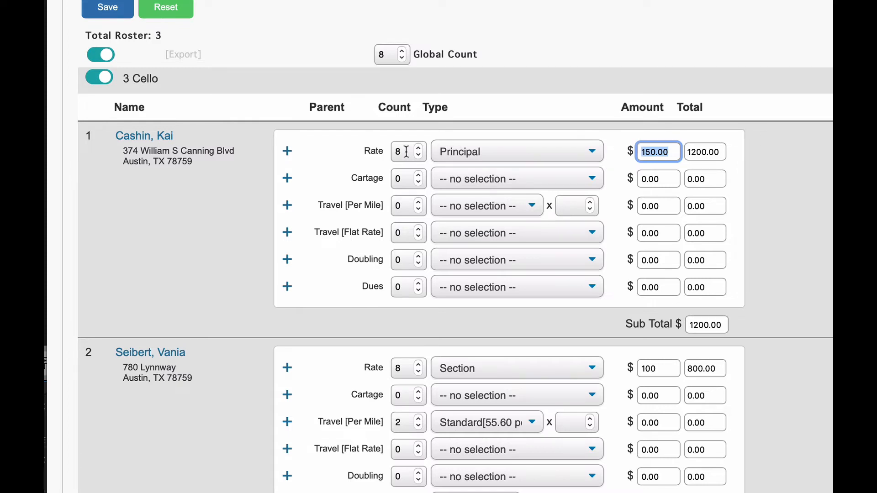
drag(727, 153, 686, 152)
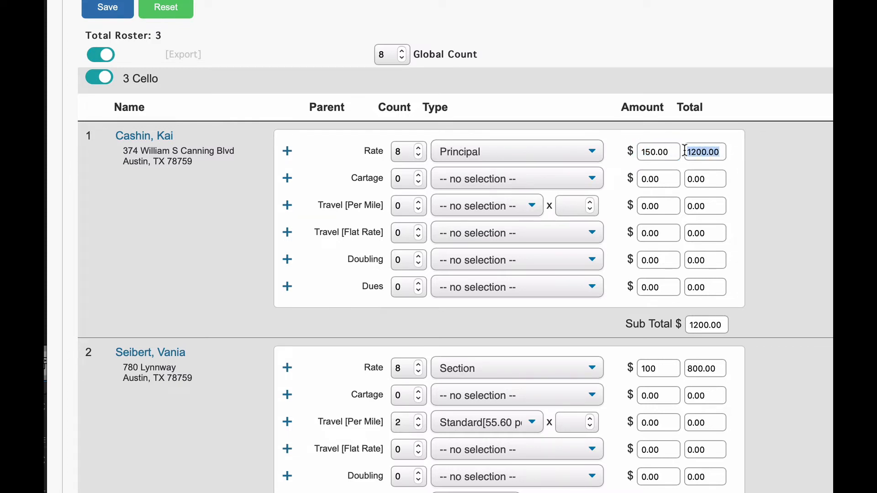
click(512, 179)
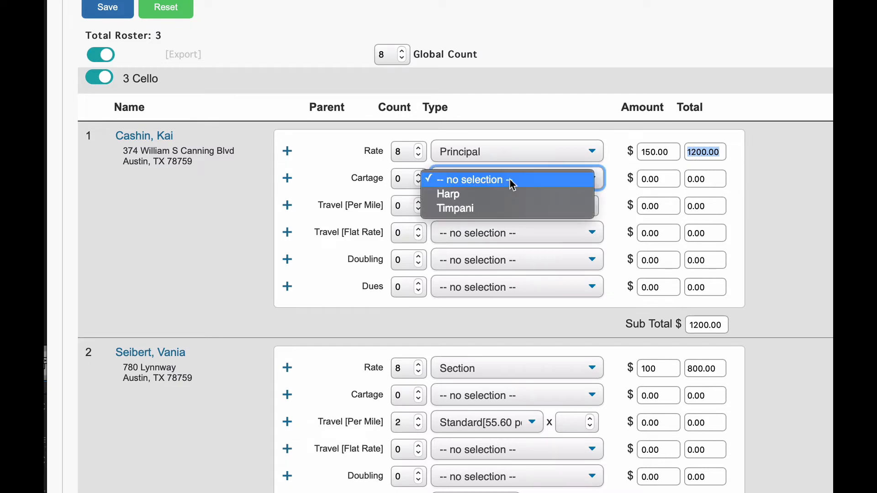
click(480, 194)
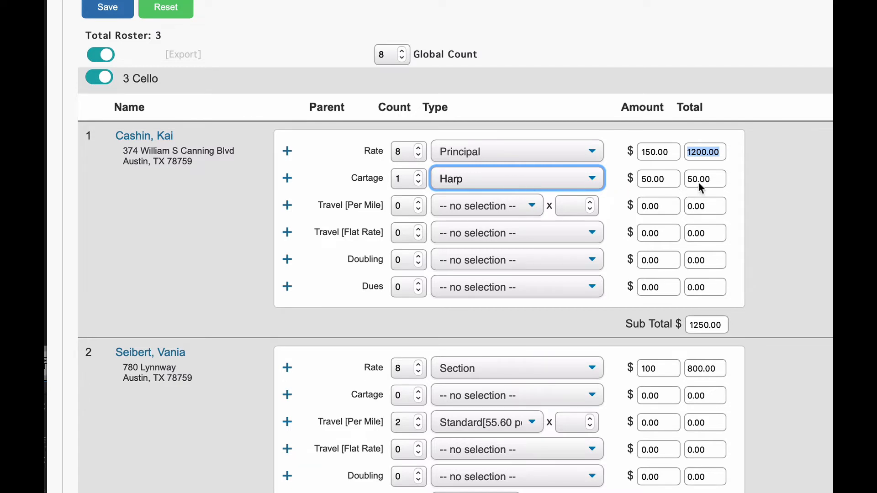
Step: Give the first cellist Standard [55.60 per mile] travel for 200 miles with a count of 2
click(478, 207)
click(479, 220)
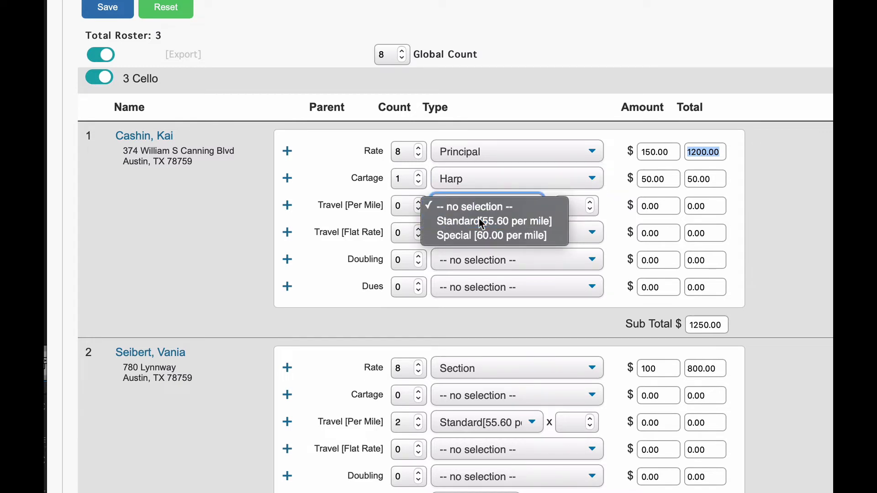
click(563, 208)
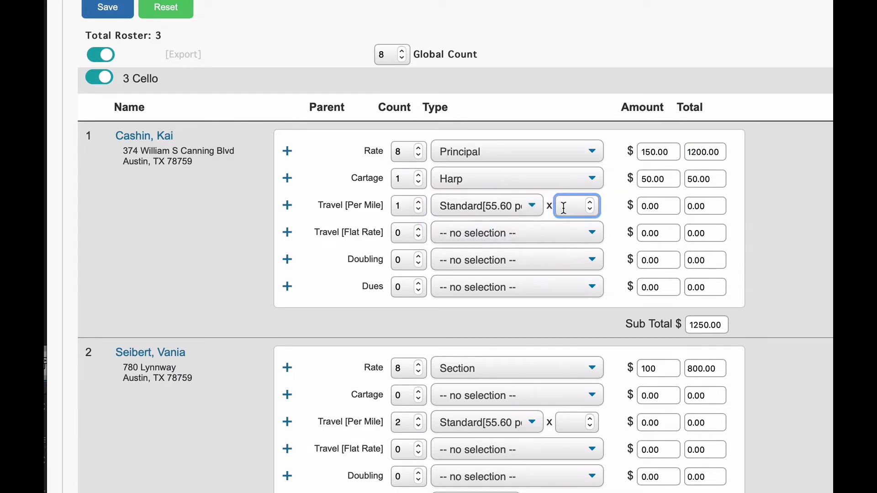
text(200)
click(325, 185)
double_click(391, 204)
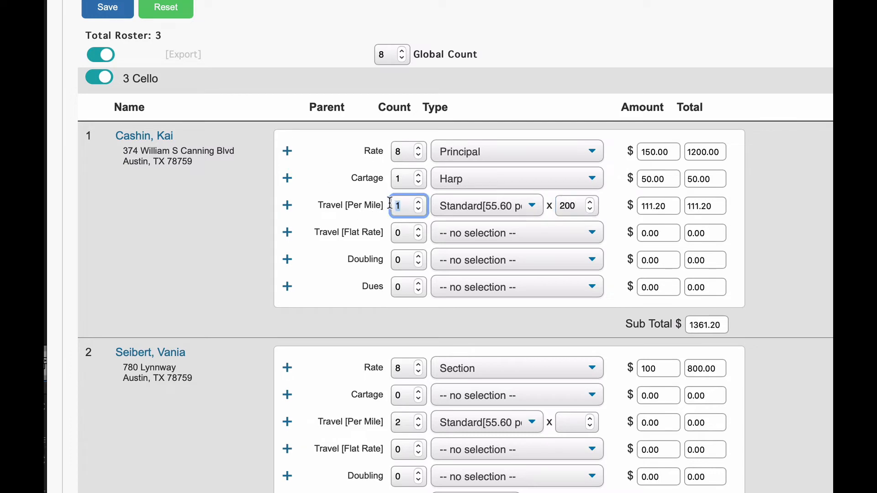
text(2)
click(340, 166)
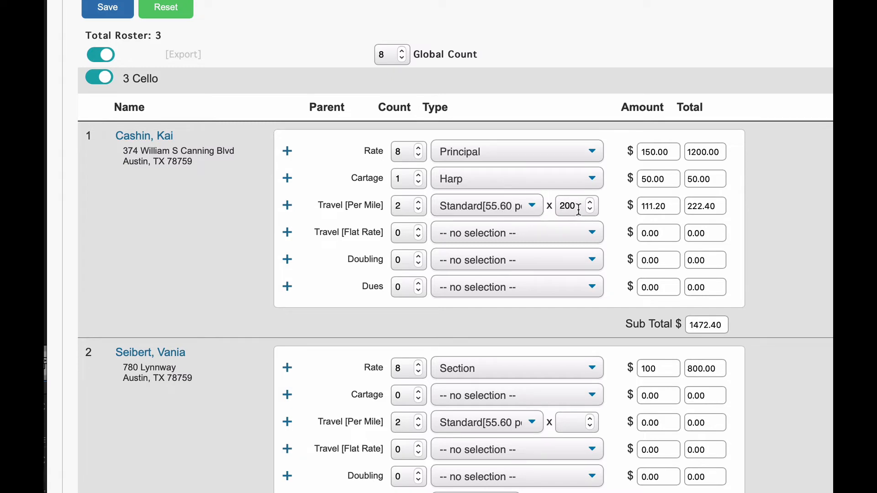
Step: Check the first cellist's travel mileage, travel amount and subtotal against the other payroll entries
drag(579, 207, 566, 208)
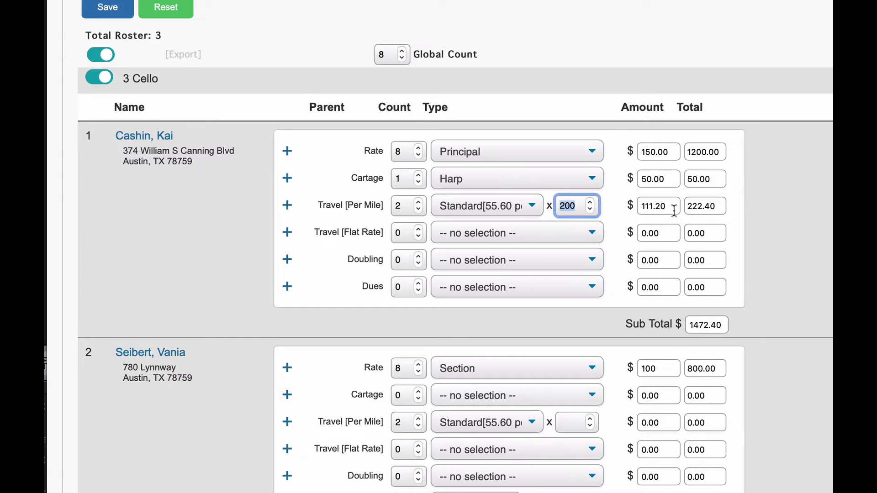
drag(670, 205, 639, 206)
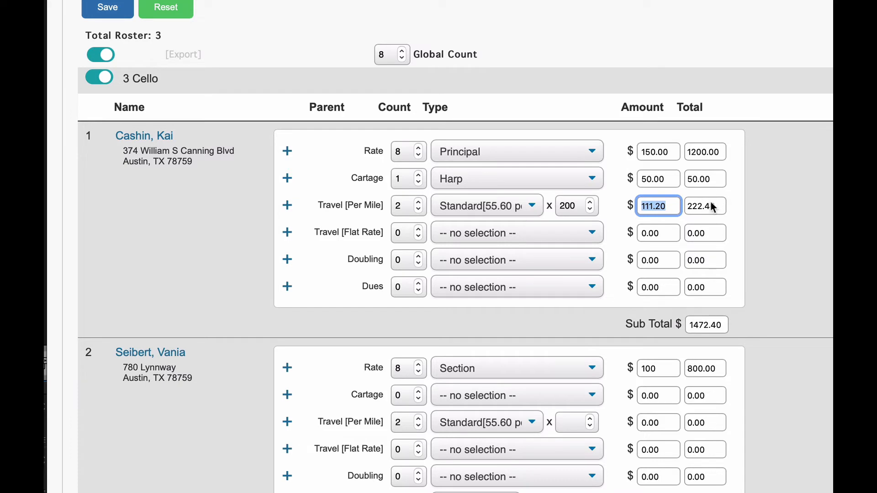
click(721, 325)
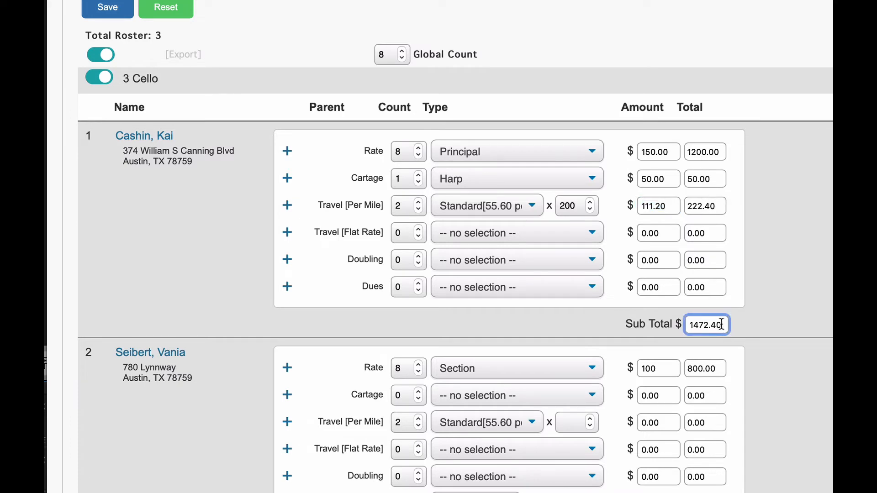
double_click(722, 324)
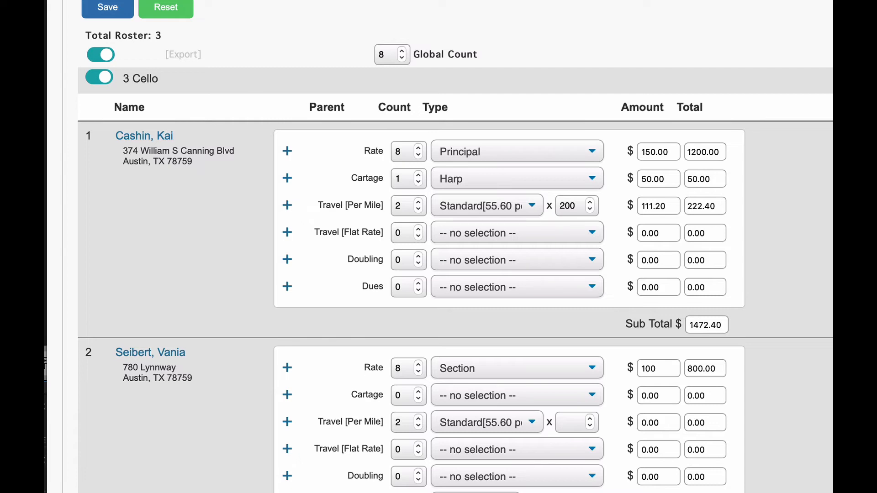
scroll(455, 274, down, 2)
scroll(455, 274, up, 2)
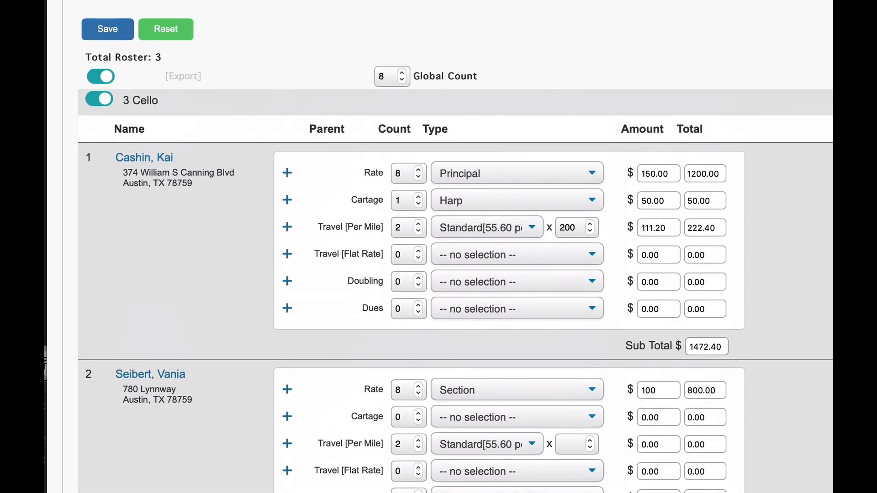
scroll(455, 274, down, 1)
scroll(454, 274, down, 1)
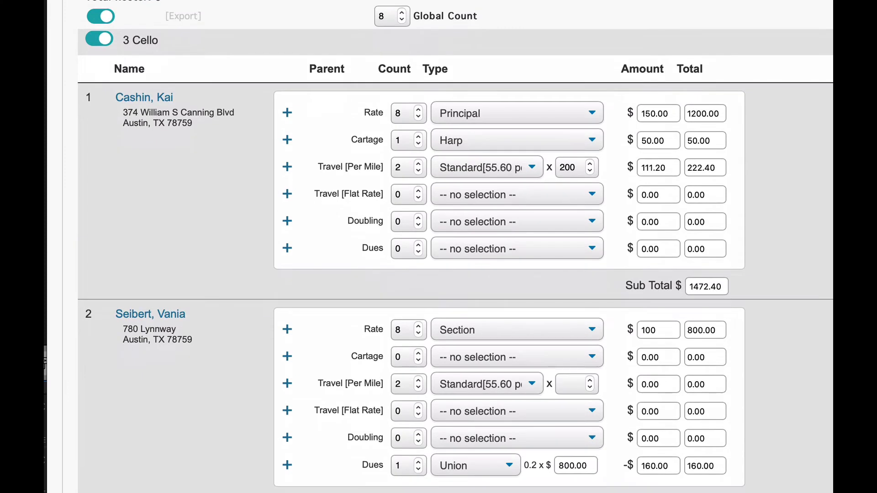
scroll(455, 246, up, 2)
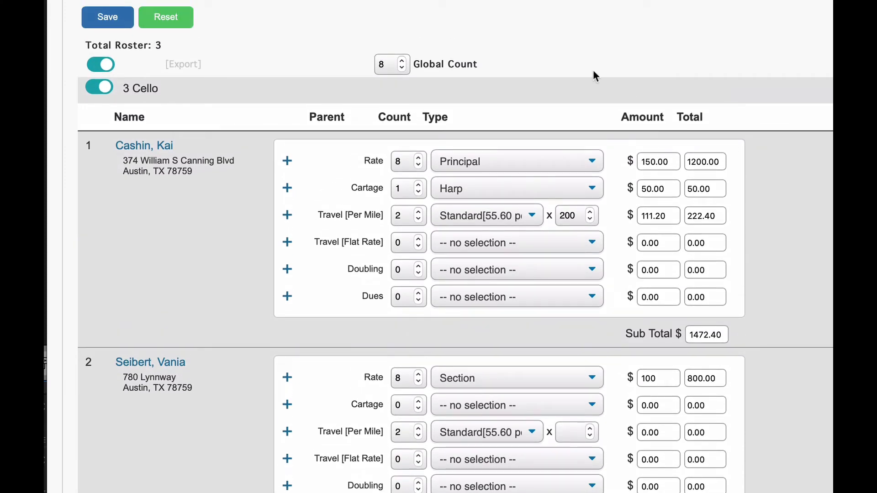
Step: Try to export the payroll with its changes pending, and save those changes
click(186, 71)
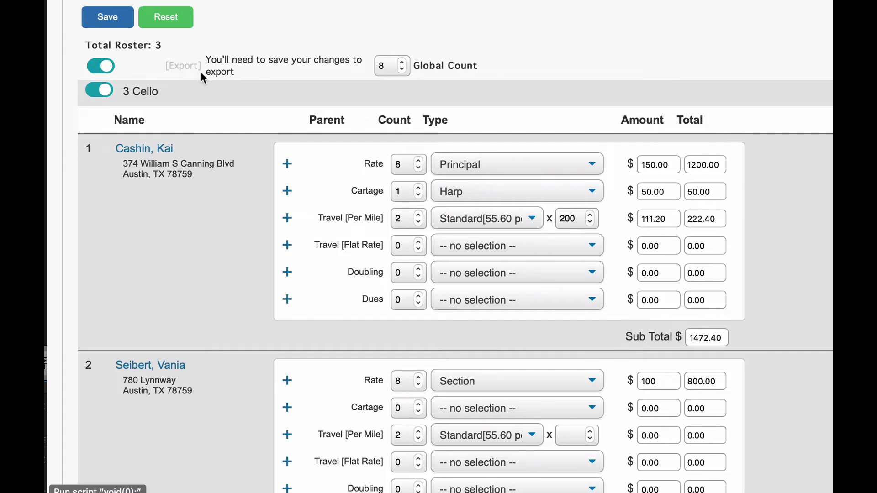
click(108, 17)
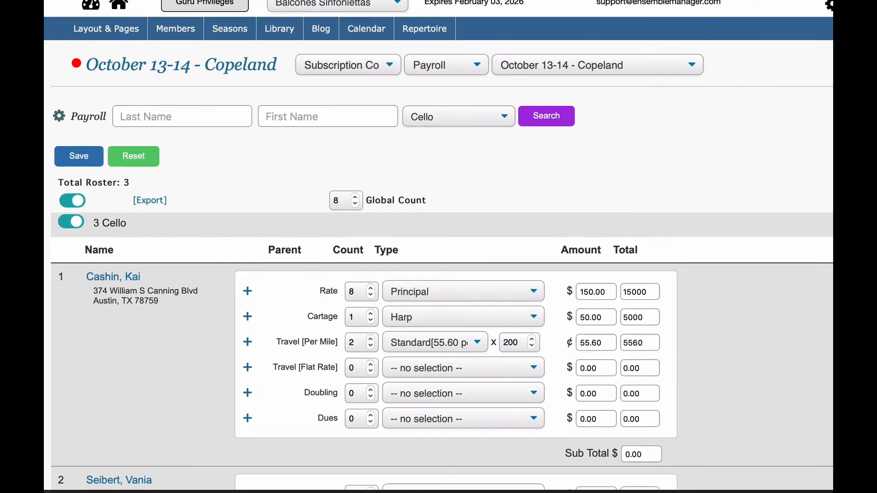
Step: Open the exported payroll-15.xls file from the browser's downloads in Excel
click(764, 3)
double_click(689, 53)
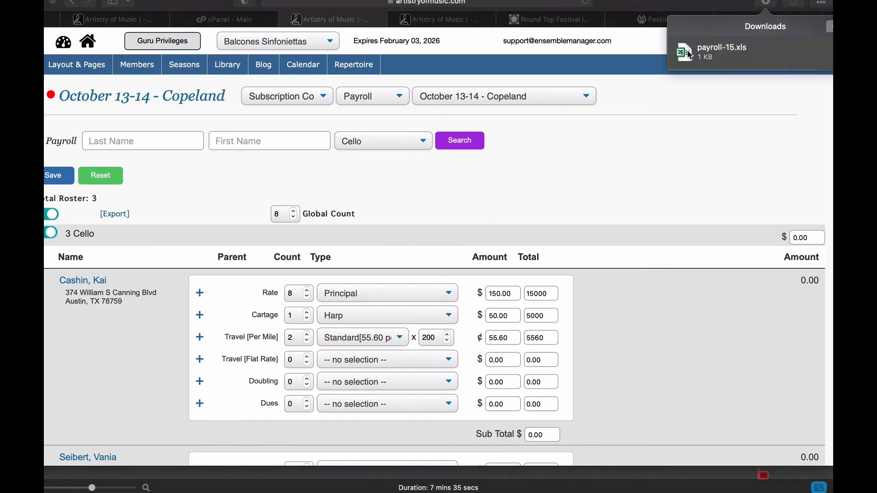
click(475, 174)
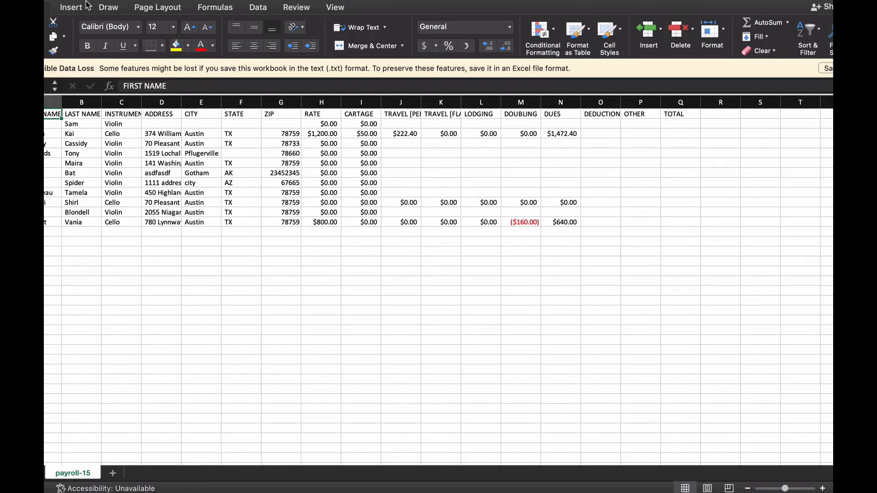
Step: Quit Excel and, back in Ensemble Manager, reset the October 13-14 - Copeland cello payroll to the musicians' present defaults
key(super+q)
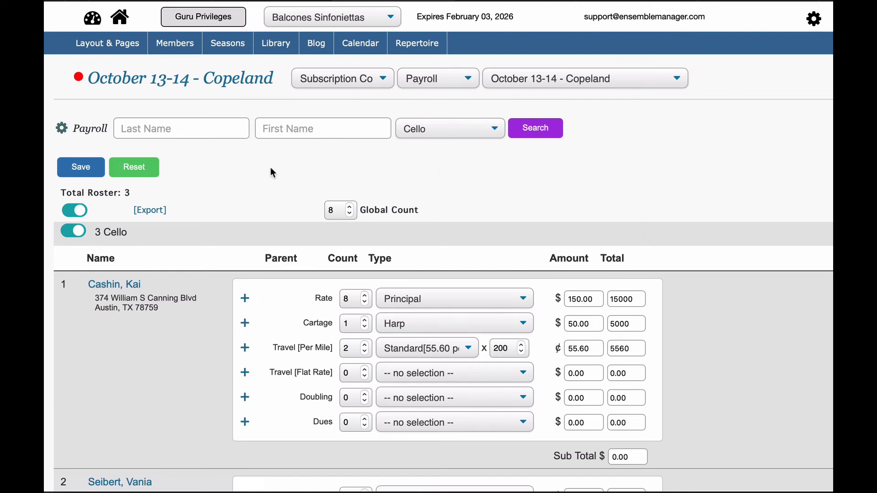
click(134, 170)
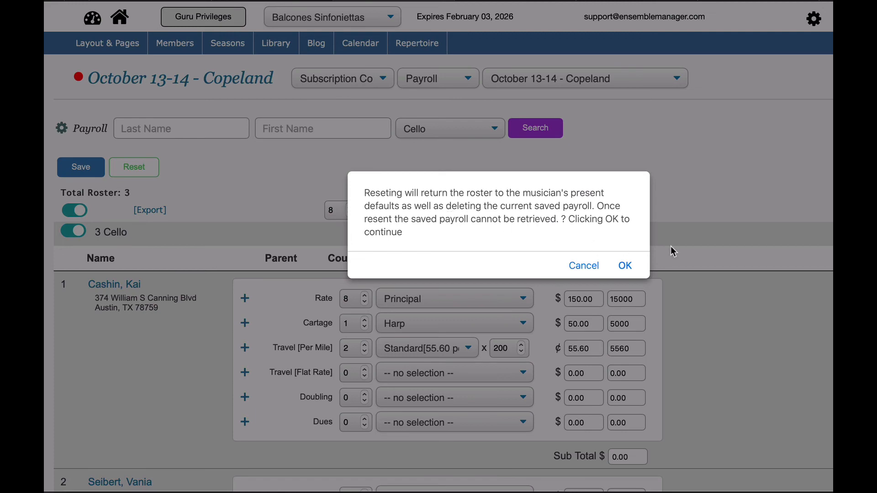
click(625, 266)
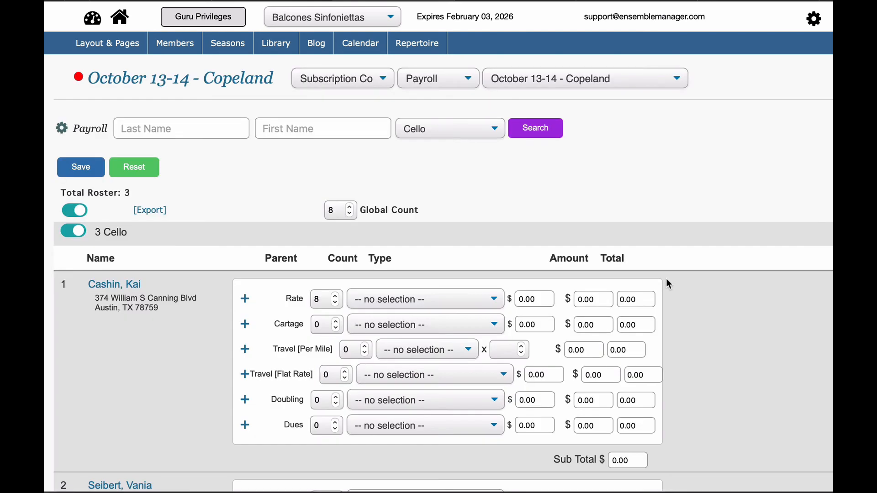
Step: Review the rate, travel, dues and subtotal entries of all three cellists in the reset payroll
scroll(703, 323, down, 3)
scroll(702, 323, down, 5)
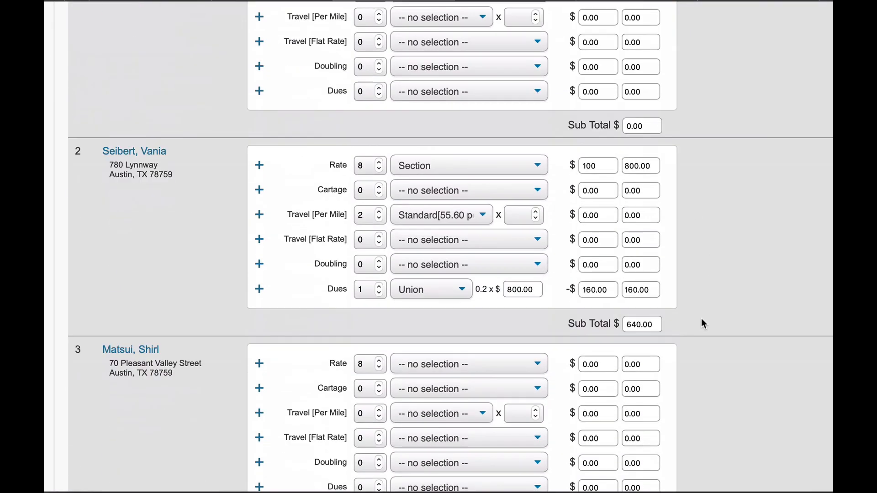
scroll(487, 217, down, 2)
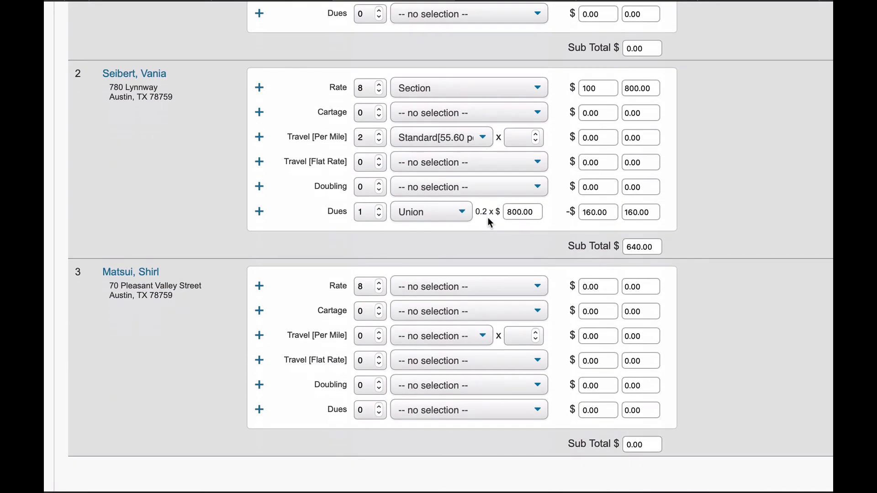
scroll(488, 217, up, 5)
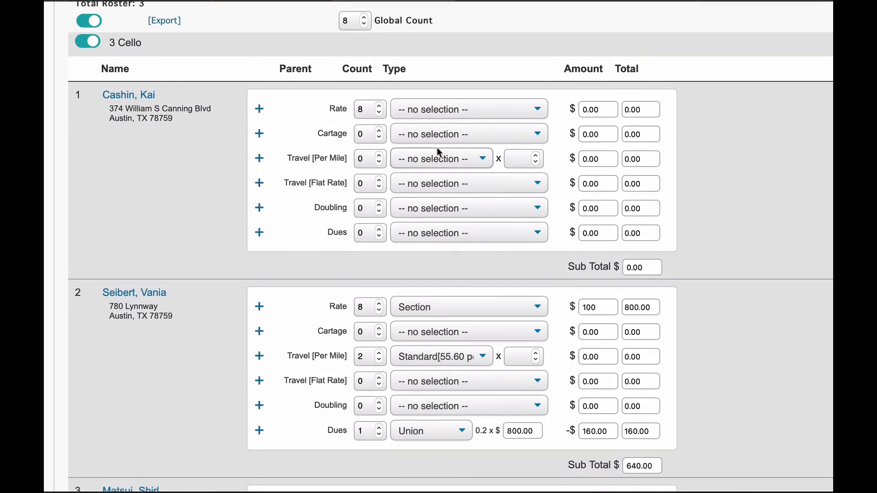